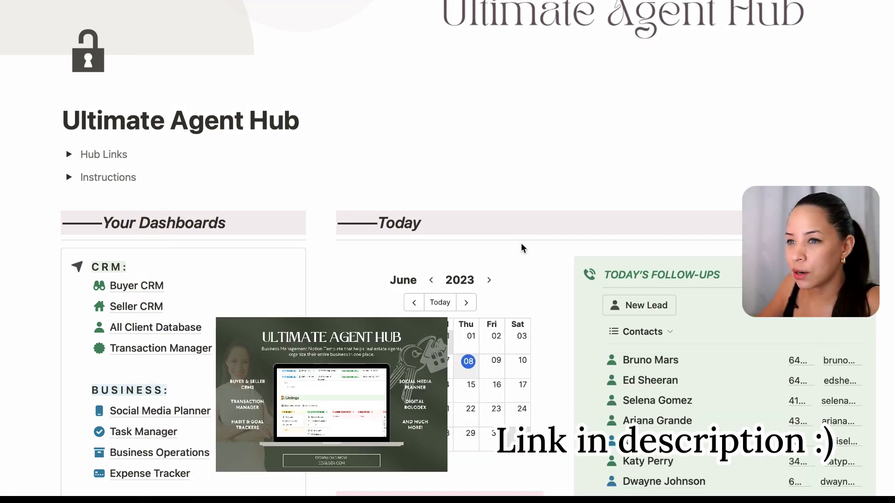
Open the Seller CRM and show the PRE-LIST lead's record in side peek beside the ACTIVE Seller Leads table.
scroll(521, 243, up, 2)
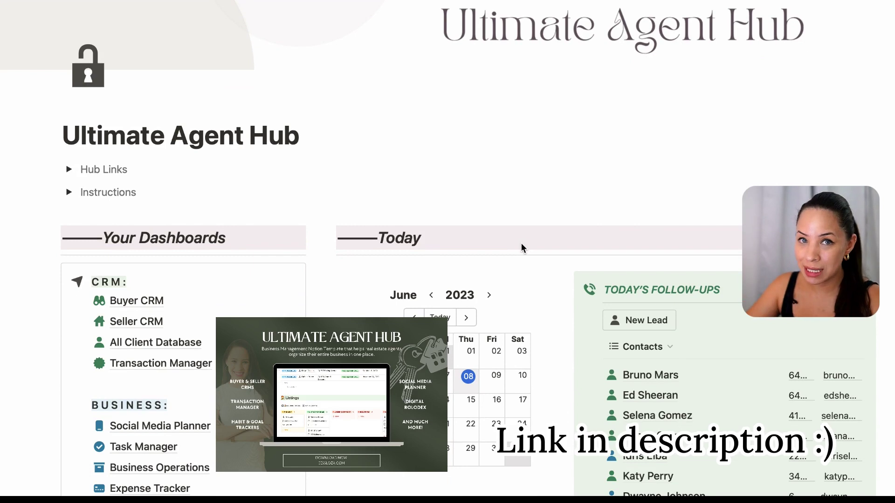
scroll(480, 382, down, 2)
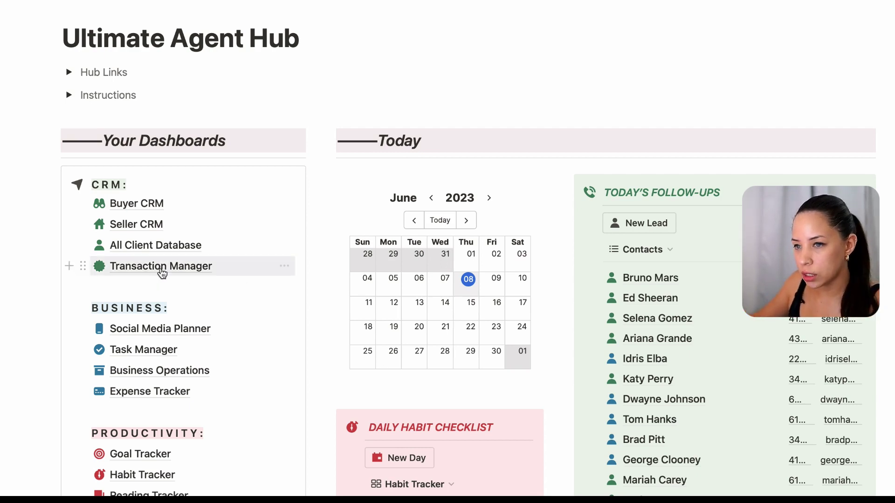
click(138, 225)
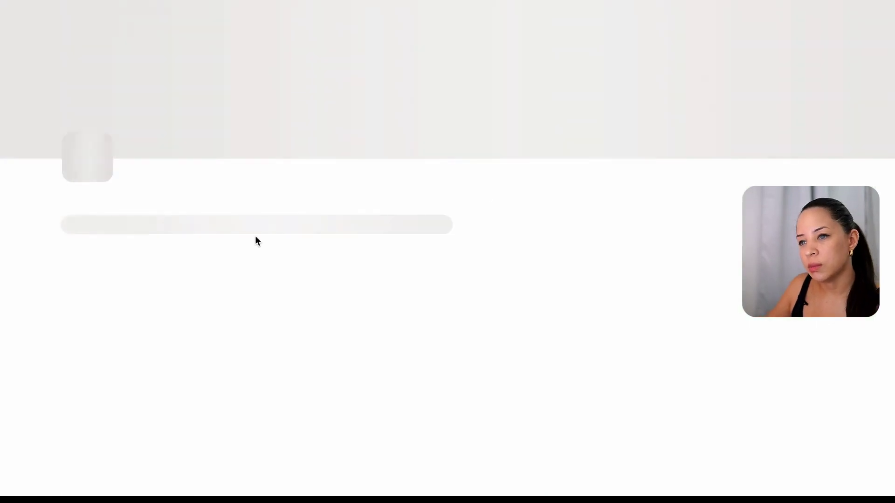
scroll(664, 262, down, 10)
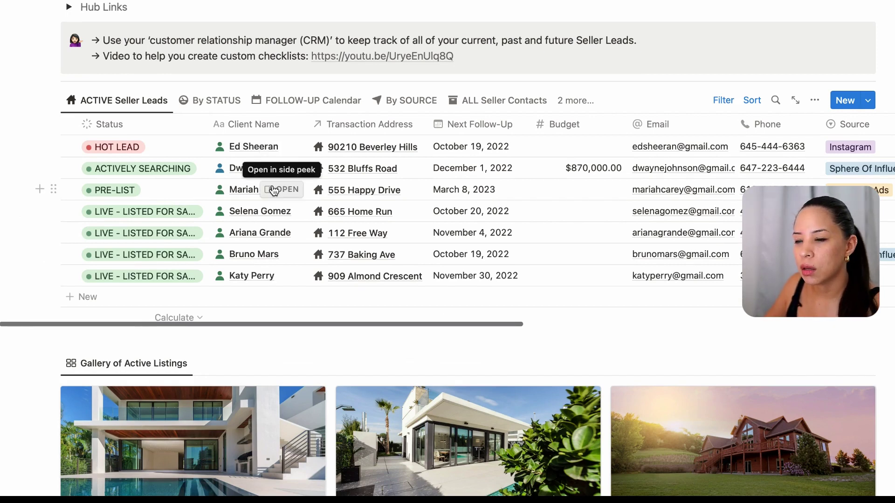
click(272, 189)
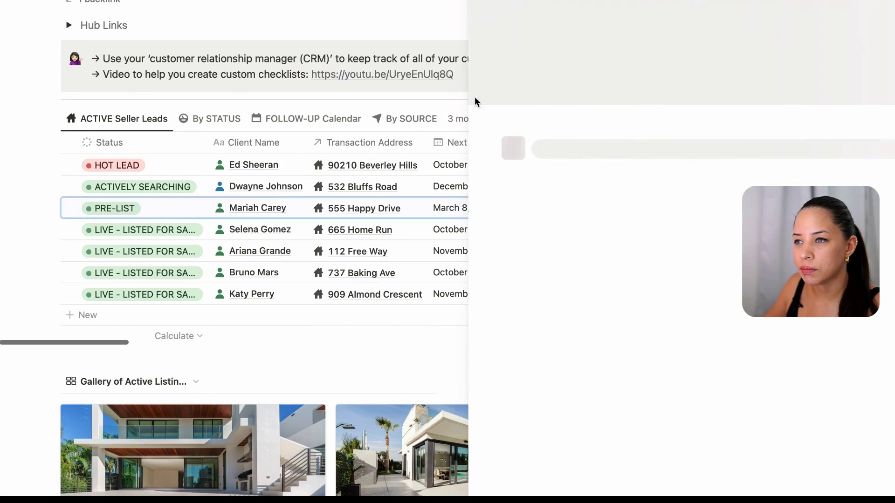
scroll(710, 288, down, 3)
scroll(710, 287, down, 2)
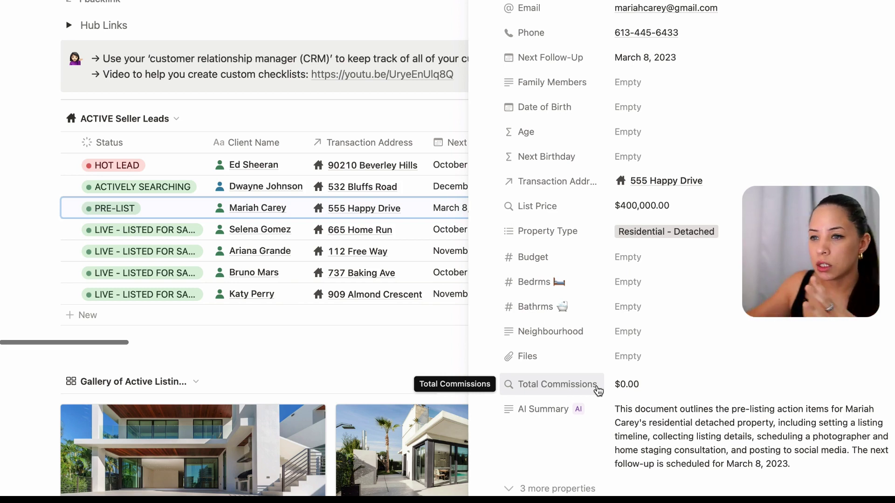
Delete the AI Summary property from the seller lead record.
scroll(831, 56, up, 4)
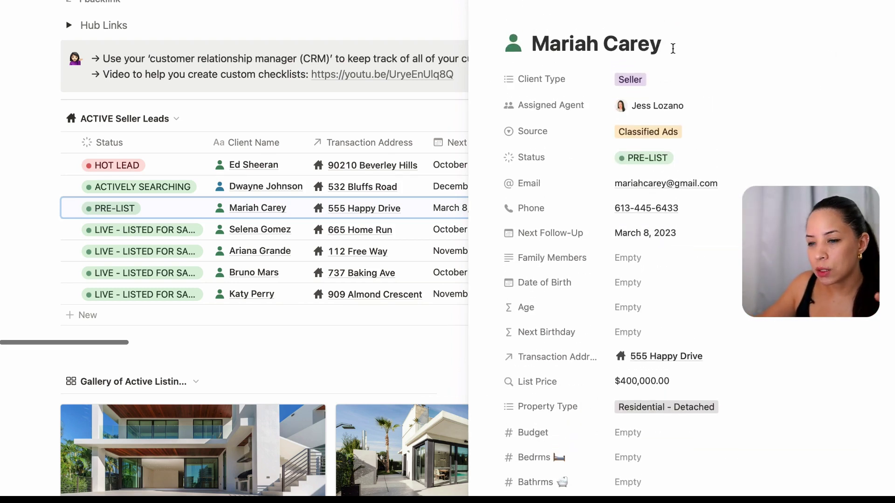
scroll(600, 303, down, 4)
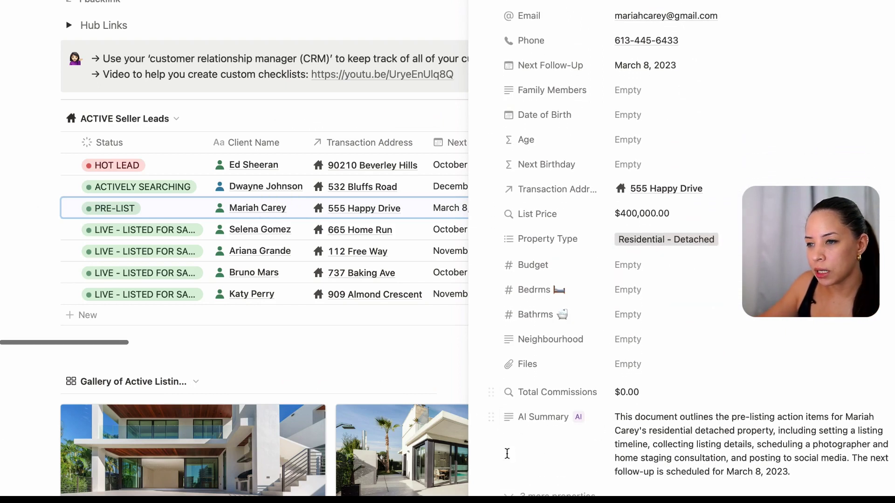
scroll(536, 410, down, 1)
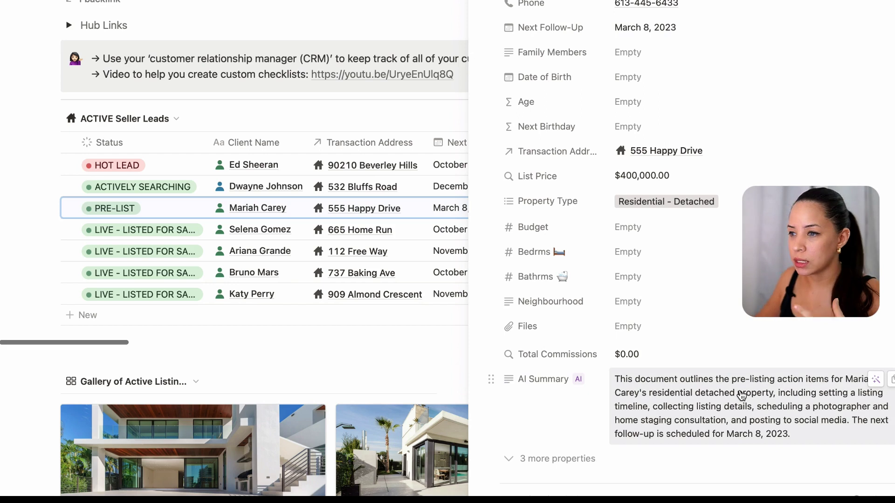
scroll(569, 418, down, 2)
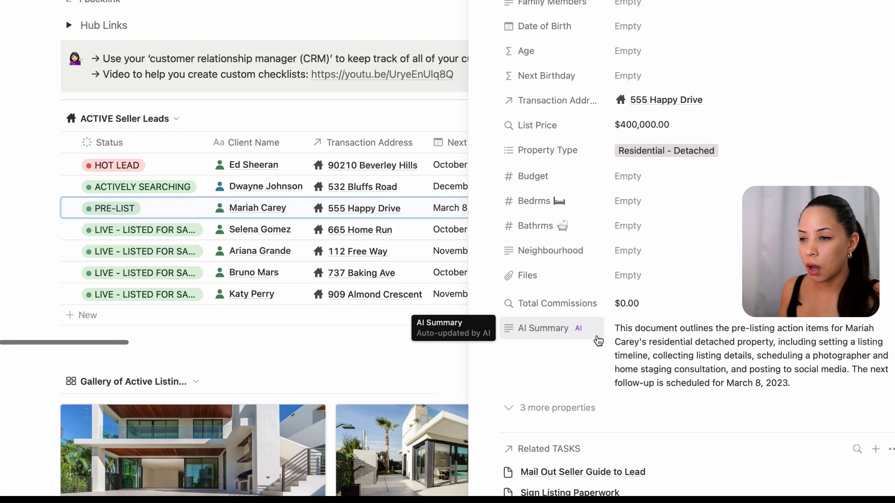
scroll(599, 341, down, 3)
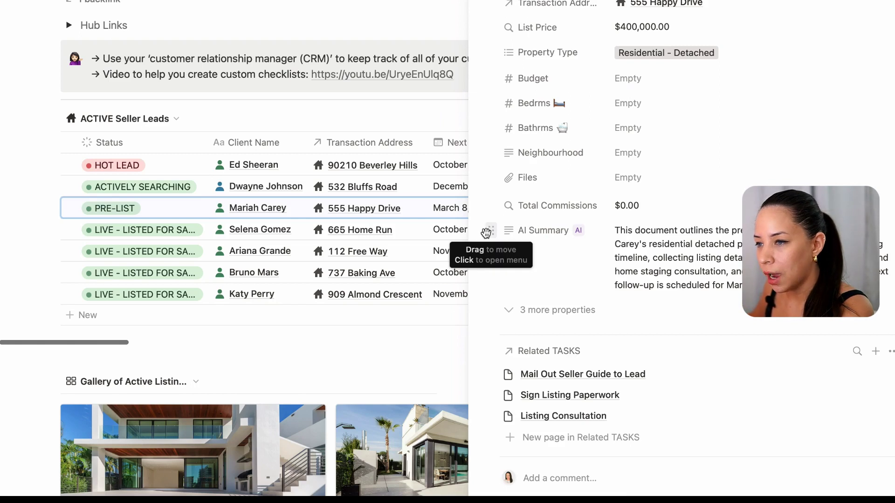
click(486, 232)
click(557, 336)
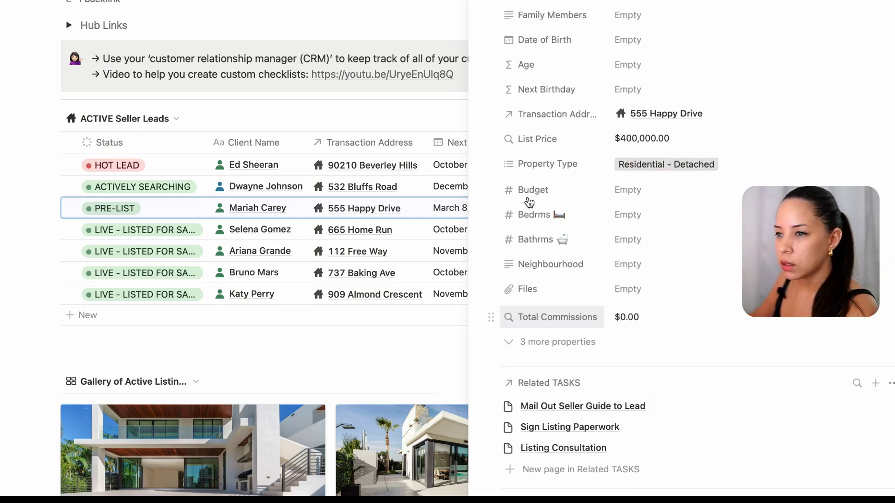
Reveal the hidden Timeline, Trades Involved and Date Added properties.
scroll(529, 195, up, 4)
scroll(530, 199, down, 1)
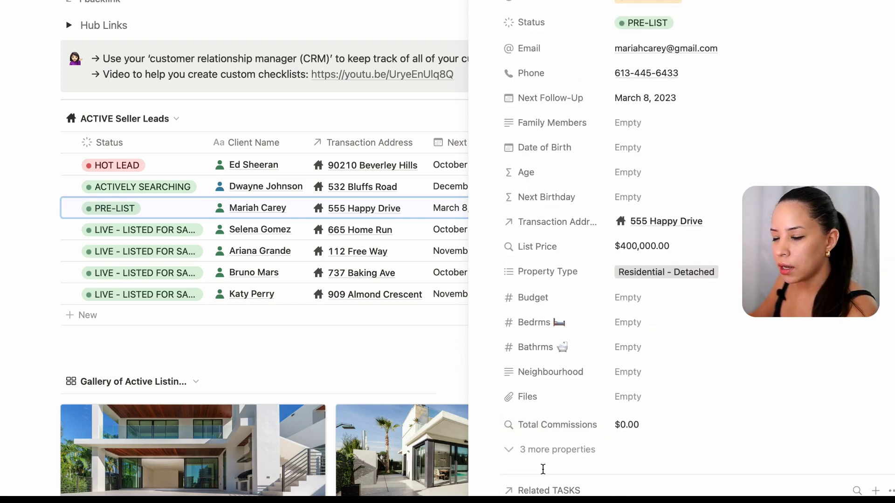
click(552, 450)
scroll(606, 422, down, 3)
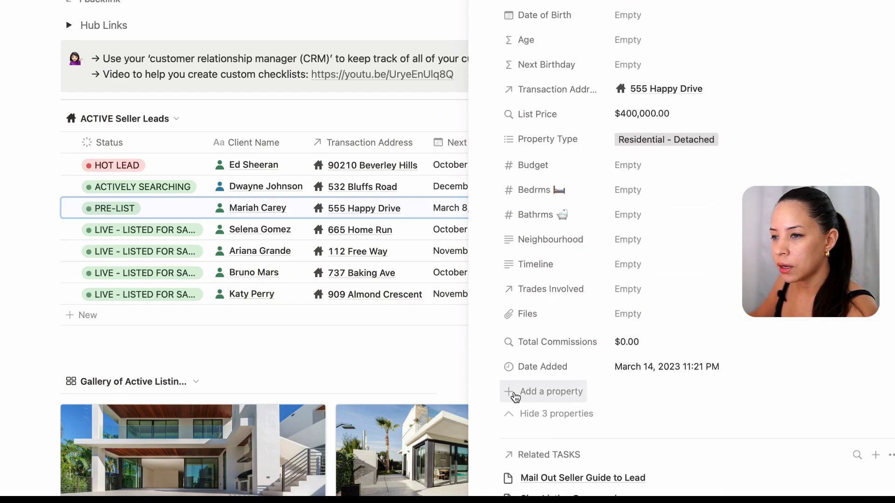
Add an AI key info property, then turn off its autofill to remove it again.
click(540, 397)
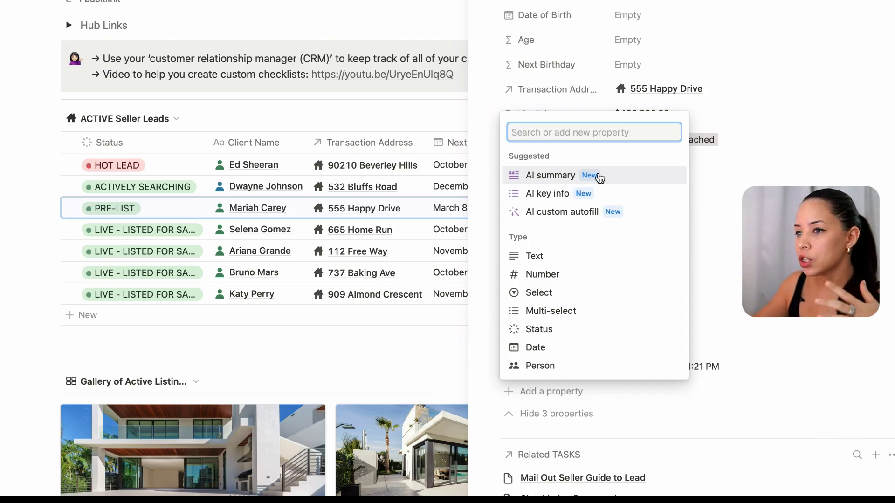
click(609, 196)
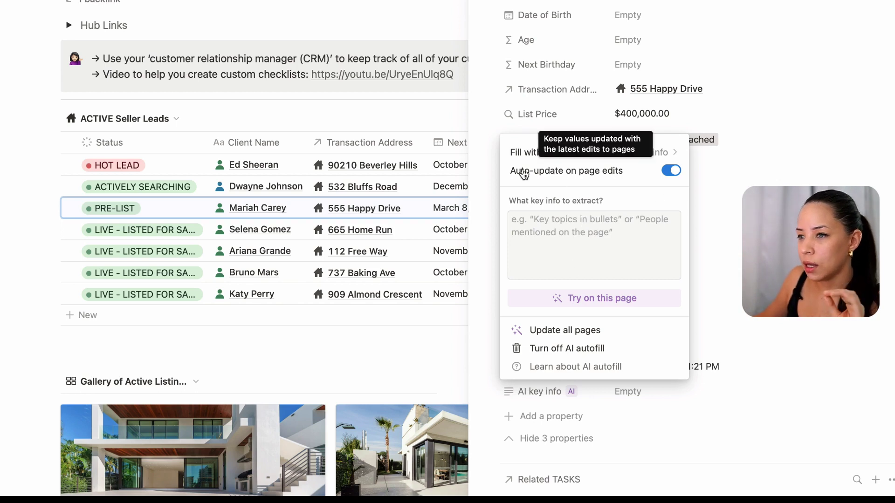
click(598, 349)
click(565, 395)
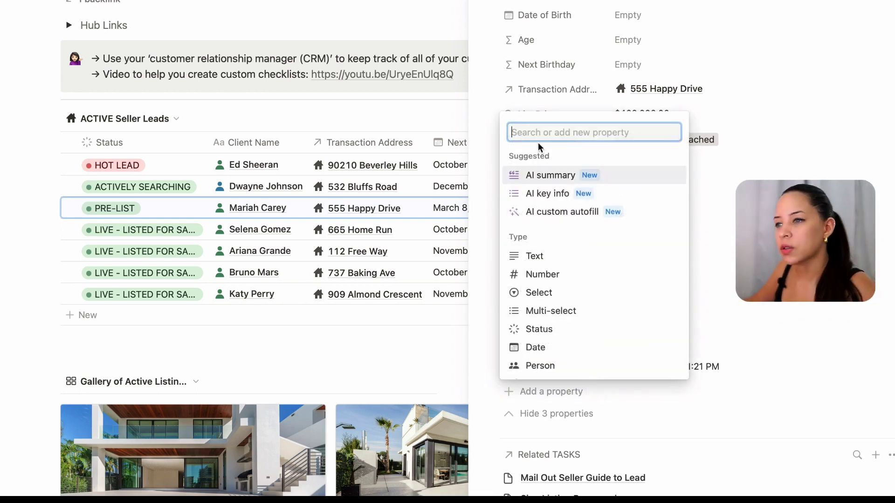
Add an AI summary property and generate it on this page, summarising the pre-listing action items.
click(535, 185)
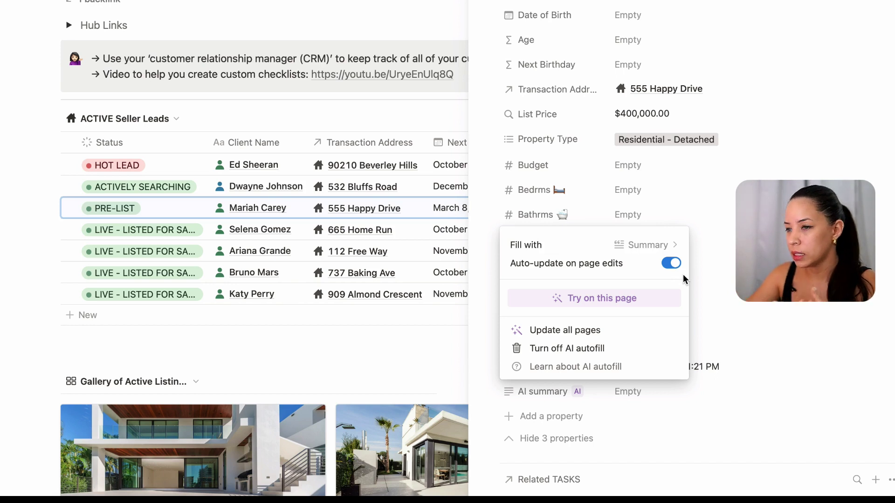
click(570, 297)
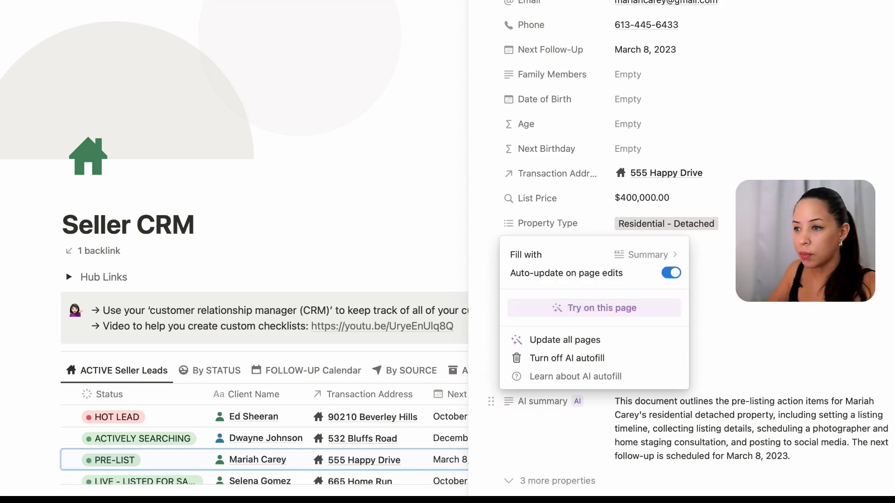
key(Escape)
scroll(714, 443, down, 2)
click(523, 490)
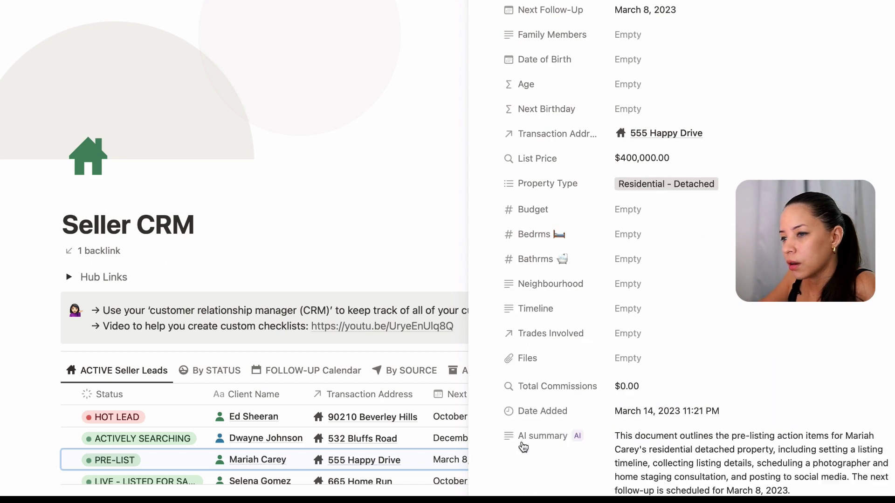
scroll(523, 446, down, 4)
click(539, 331)
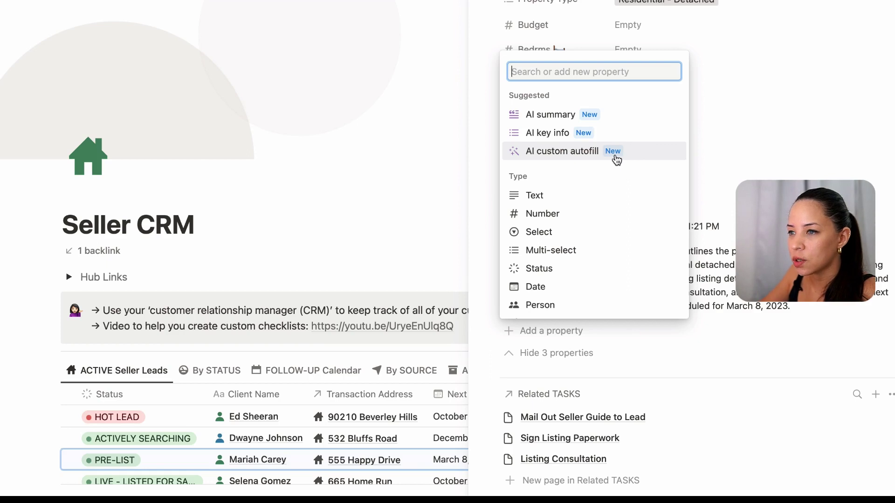
Add an AI custom autofill property prompting 'Brainstorm a creative idea for advertising this property. Limit to 150 characters.'.
click(583, 160)
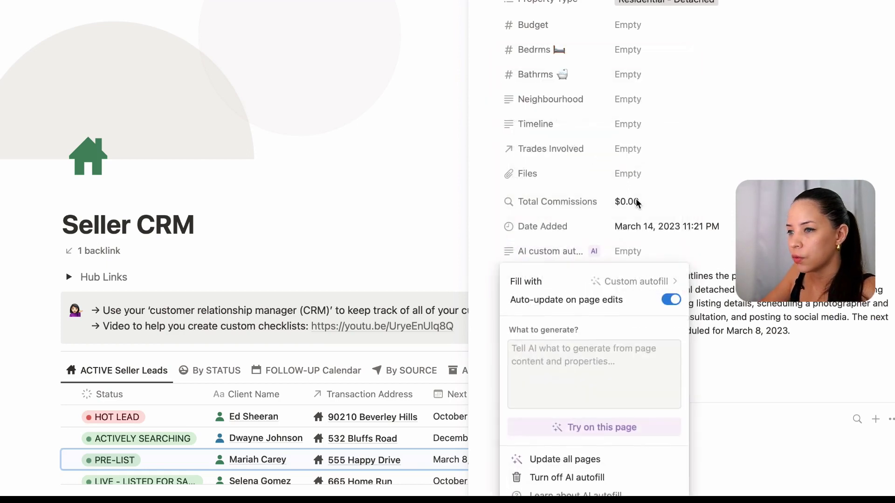
click(559, 76)
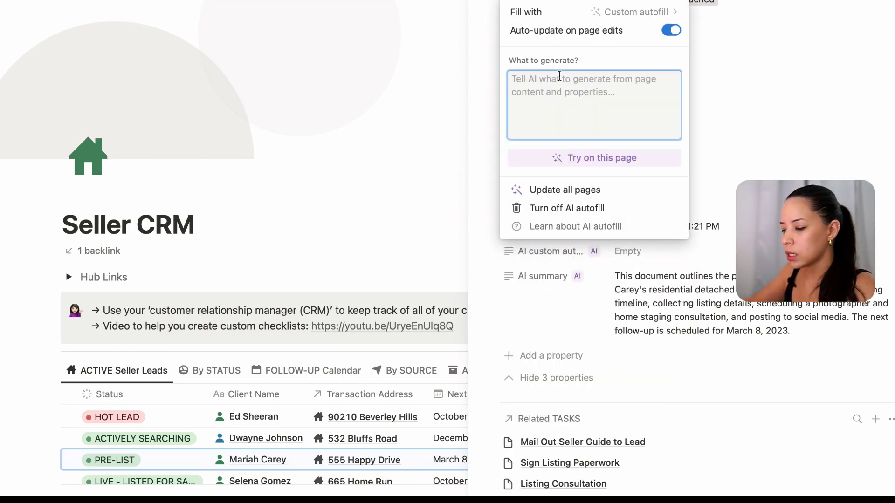
text(B r)
text(rainstorm some ideas for listing and adv)
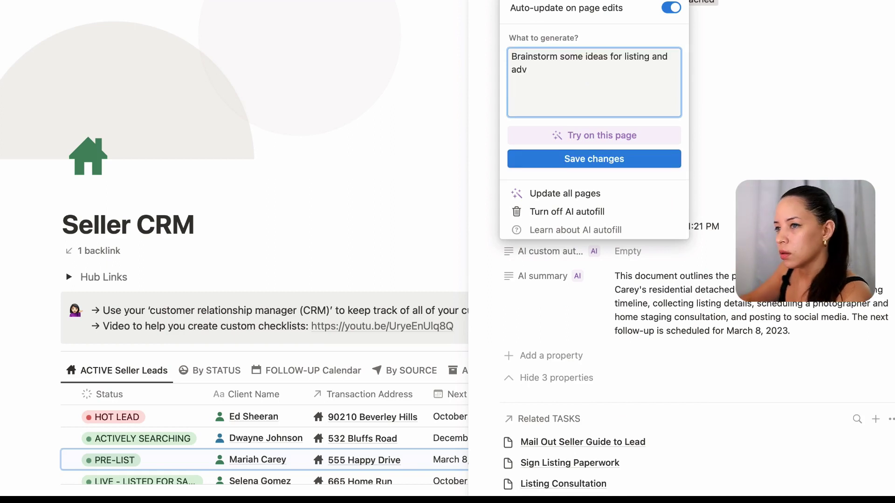
text(creative )
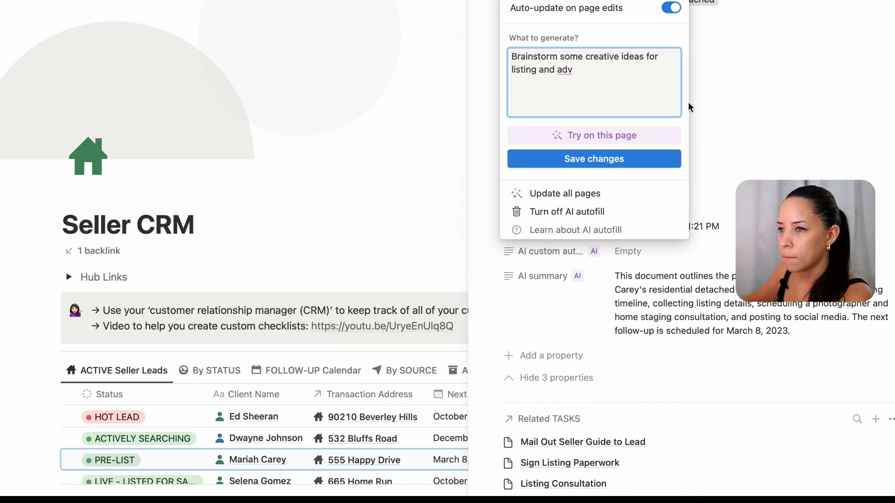
text(ertising )
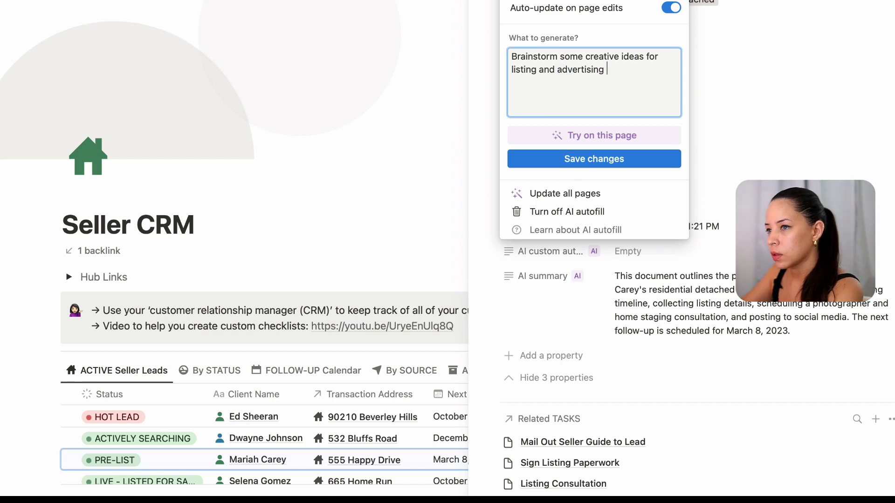
text(this property. Li)
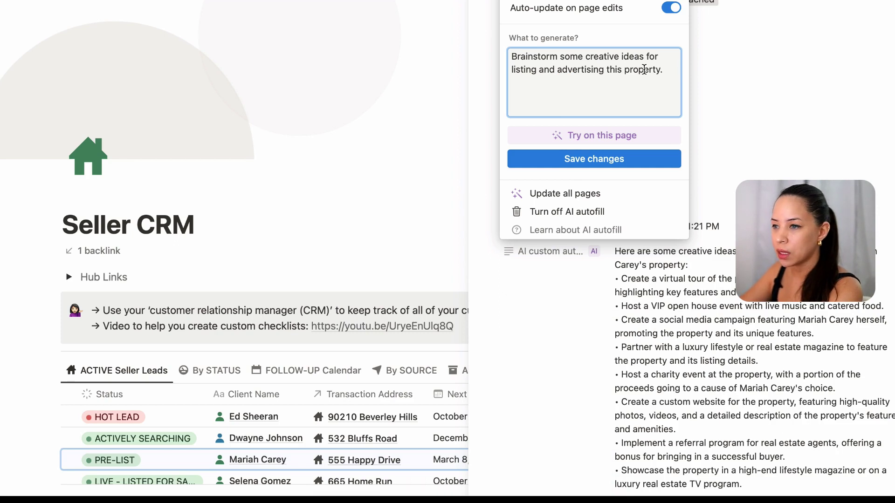
text(imit to 150 characters.)
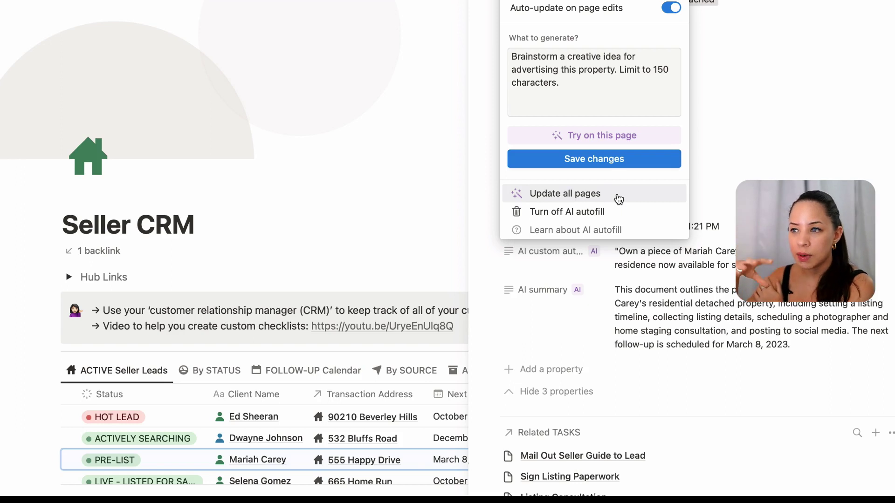
Apply the advertising autofill to all pages, then close the client record.
click(580, 200)
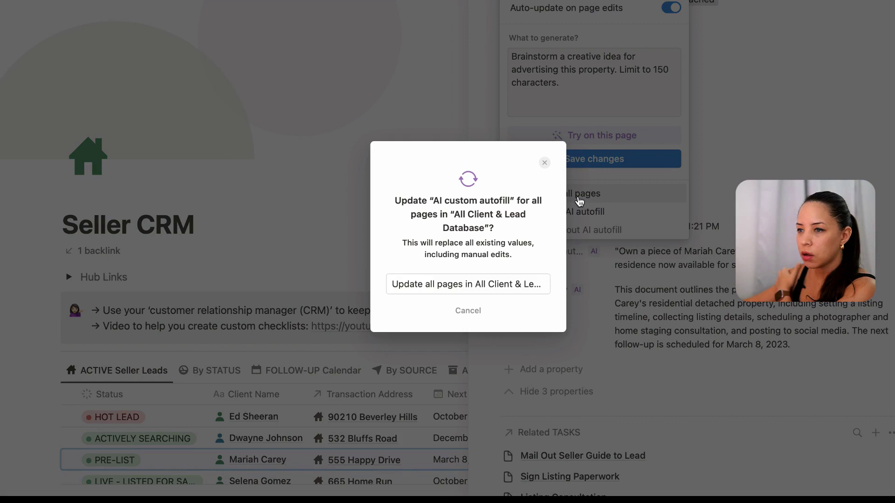
click(484, 290)
click(750, 170)
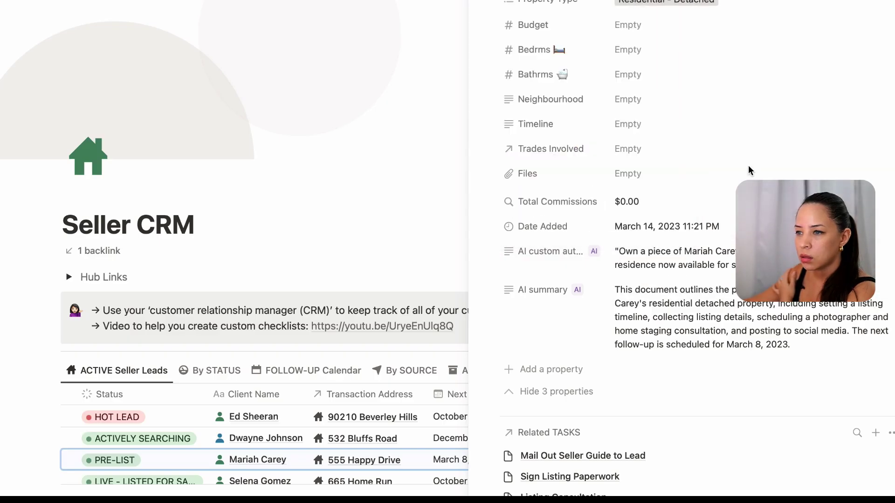
click(480, 11)
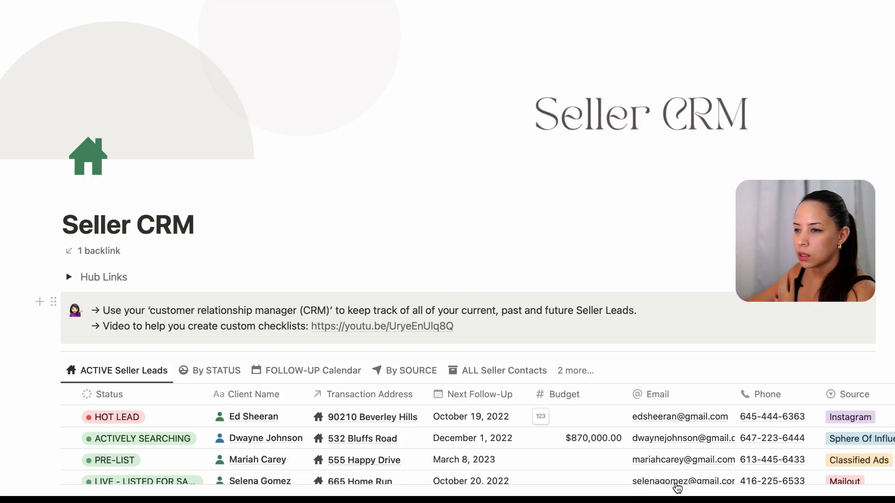
scroll(550, 305, down, 2)
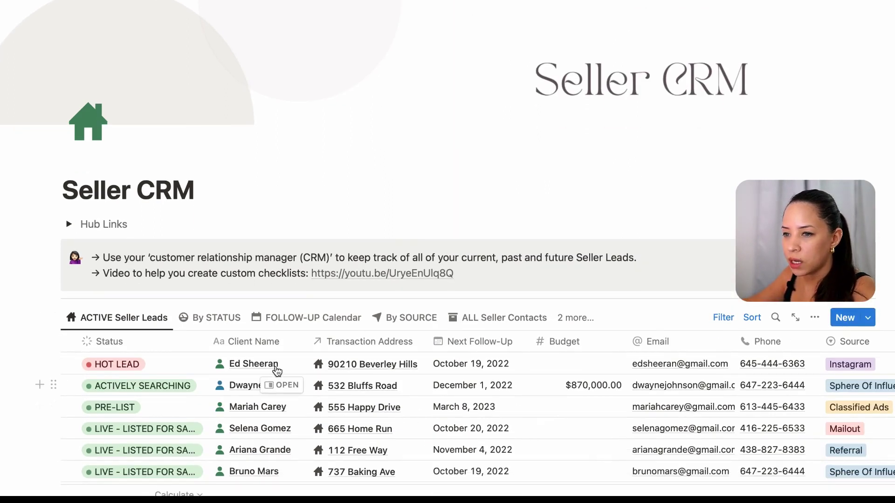
Open the first seller lead's record and the AI summary property's autofill settings.
click(265, 375)
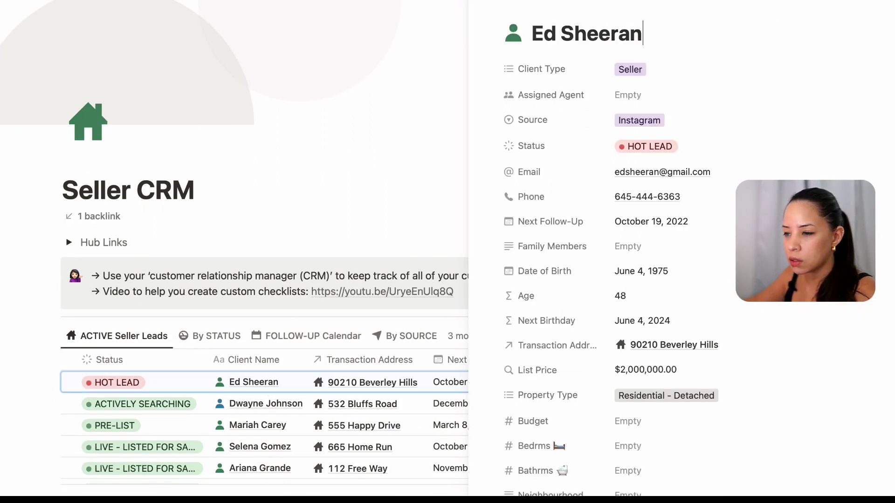
scroll(768, 357, down, 5)
scroll(770, 358, down, 3)
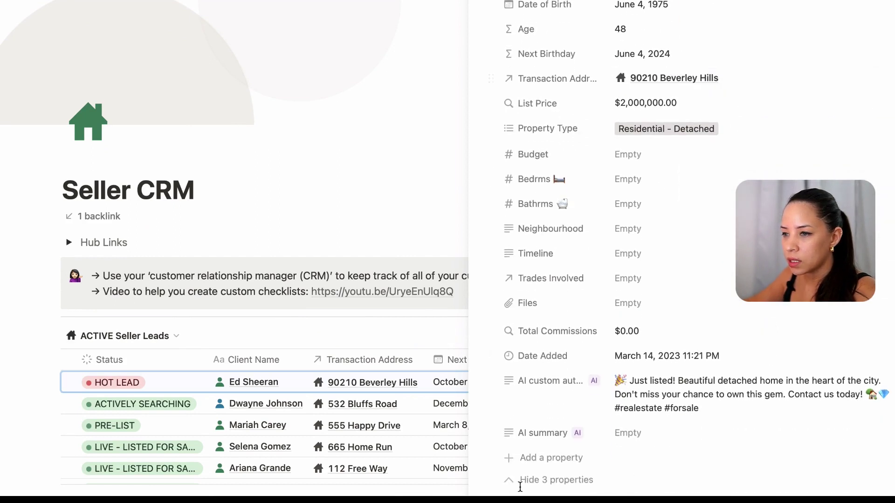
click(674, 438)
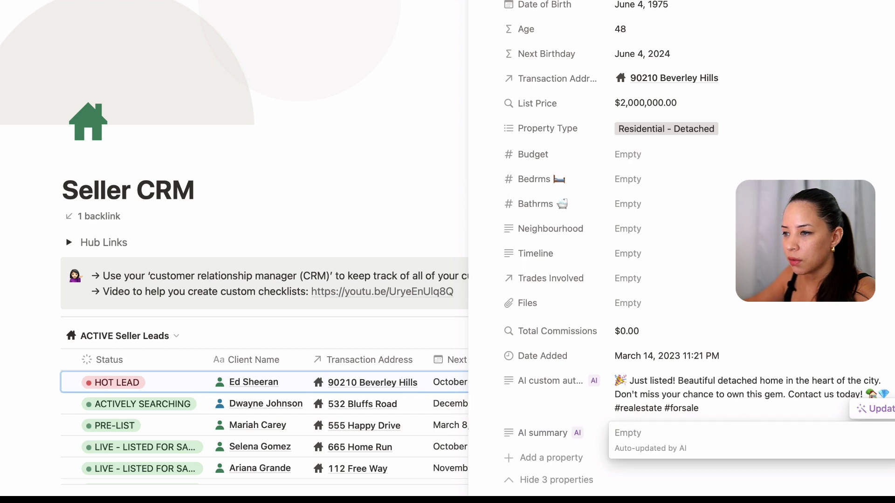
click(491, 433)
click(491, 433)
click(566, 321)
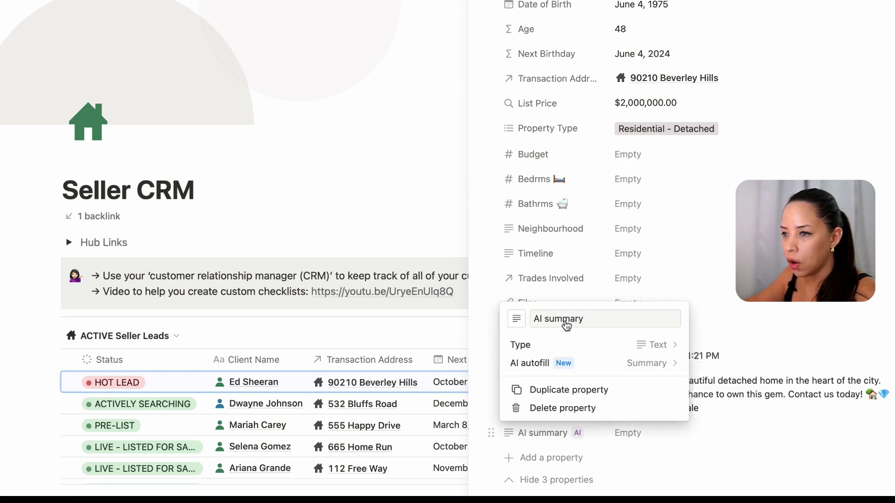
click(583, 365)
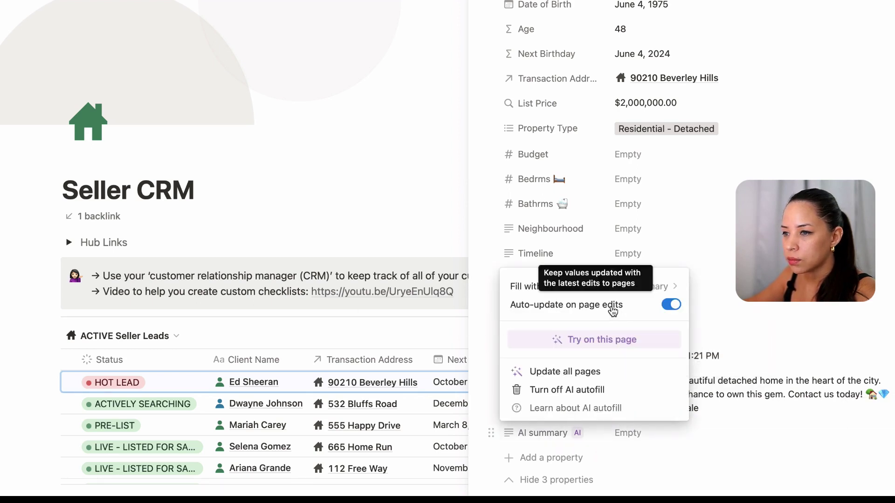
Regenerate the AI summary on all pages of the All Client & Lead Database.
click(560, 380)
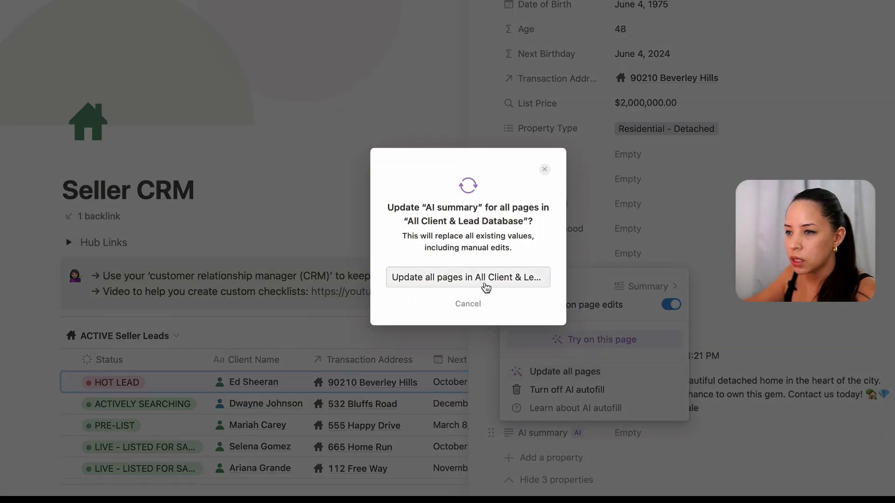
click(487, 289)
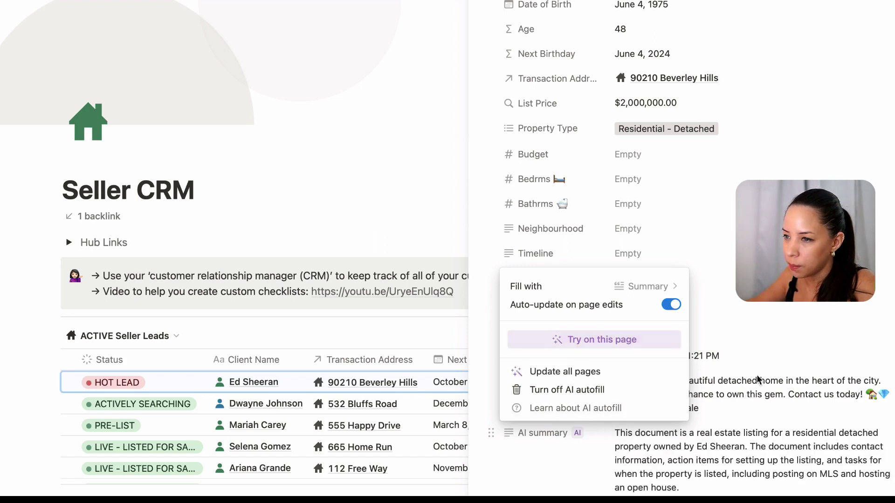
click(798, 401)
scroll(785, 446, down, 2)
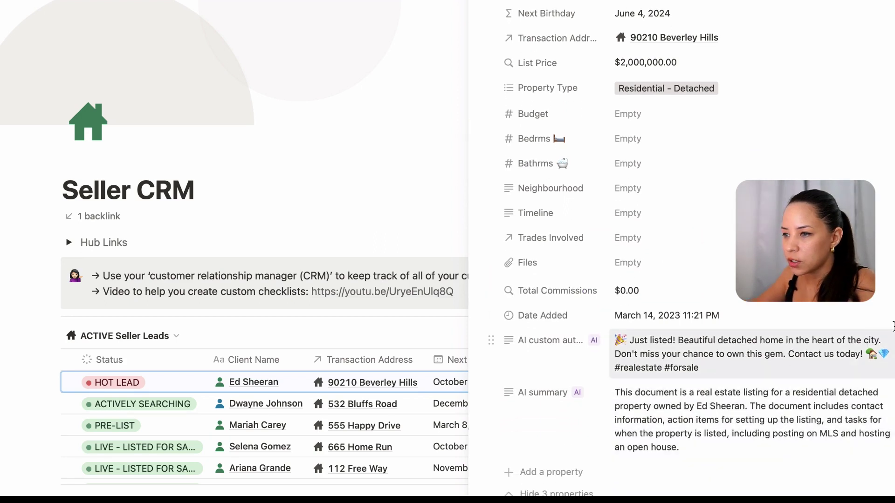
scroll(792, 273, up, 1)
Rename the AI custom autofill property to 'Advertising Brainstorm'.
scroll(793, 273, up, 8)
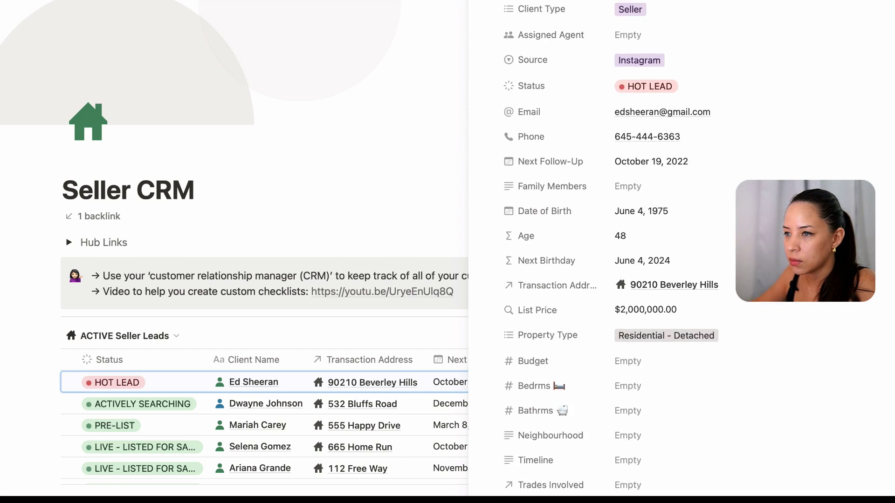
scroll(793, 272, down, 3)
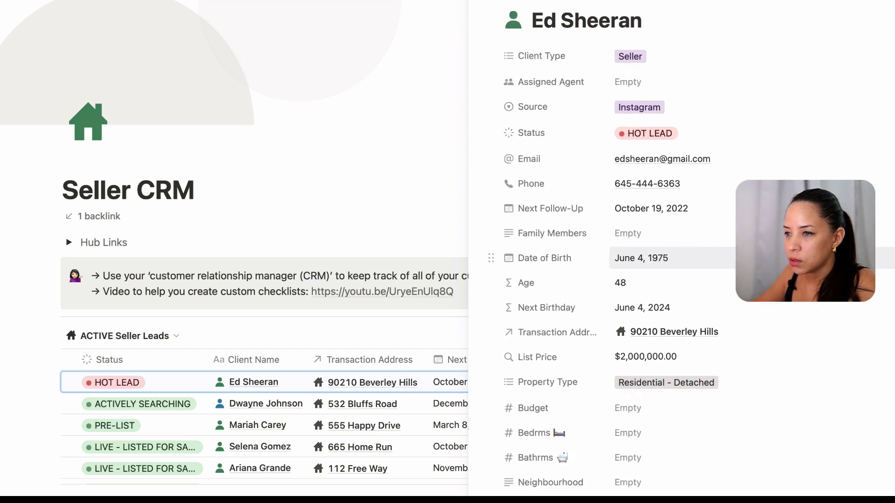
scroll(792, 272, up, 3)
scroll(792, 273, down, 6)
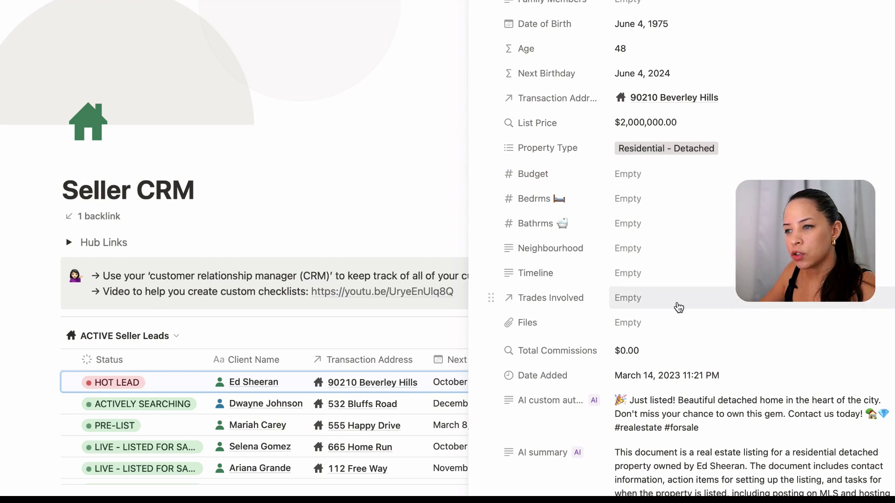
scroll(679, 305, down, 1)
scroll(679, 306, up, 3)
scroll(679, 306, down, 7)
scroll(529, 354, up, 8)
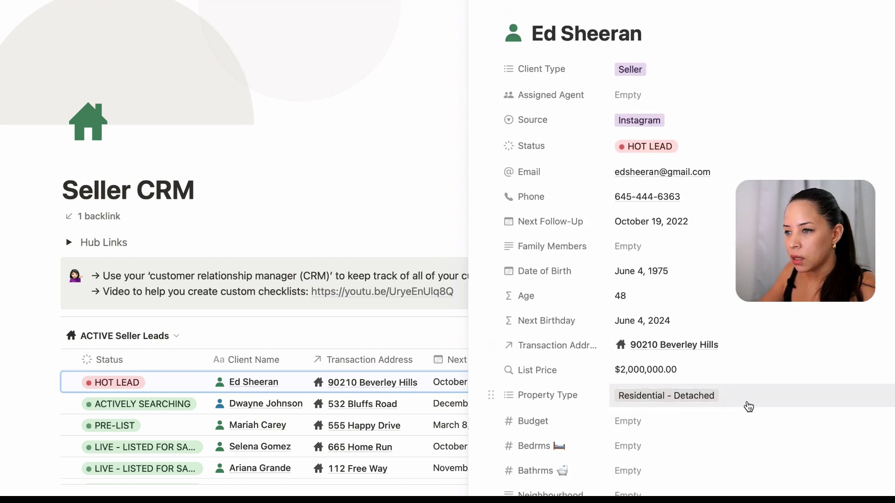
scroll(632, 140, down, 8)
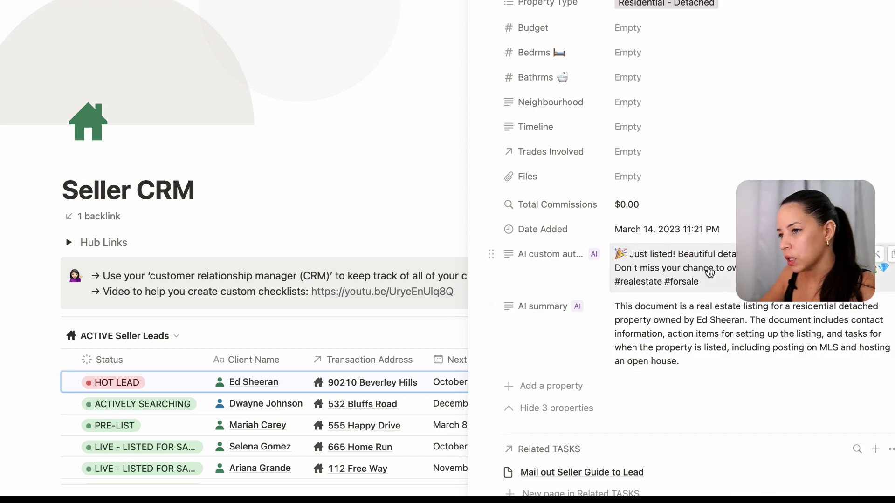
click(552, 252)
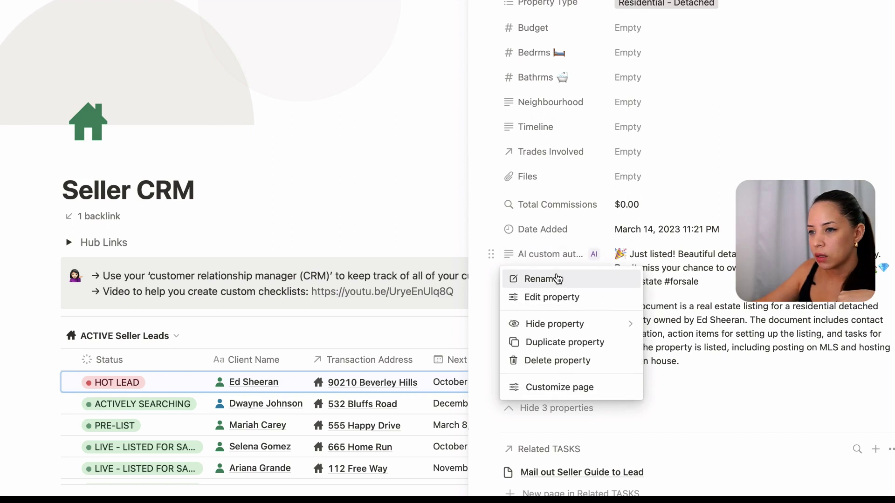
click(534, 279)
text(Advertising Brainstorm)
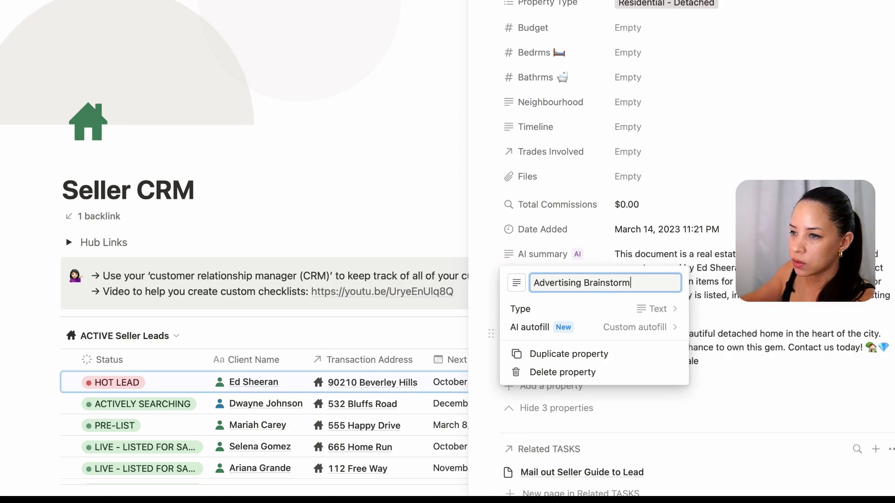
key(Return)
scroll(680, 282, up, 10)
scroll(680, 282, up, 3)
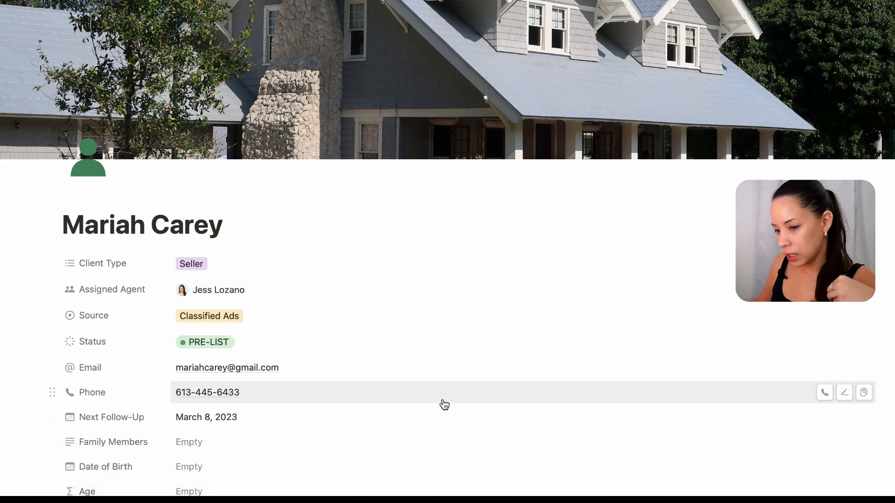
Show the client's Action items in the By Status view, after briefly checking the Timeline view.
scroll(444, 404, down, 5)
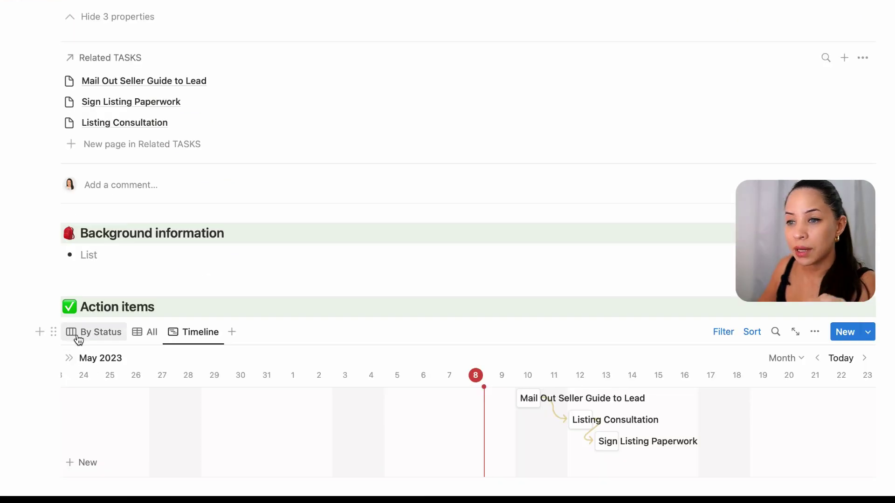
click(77, 339)
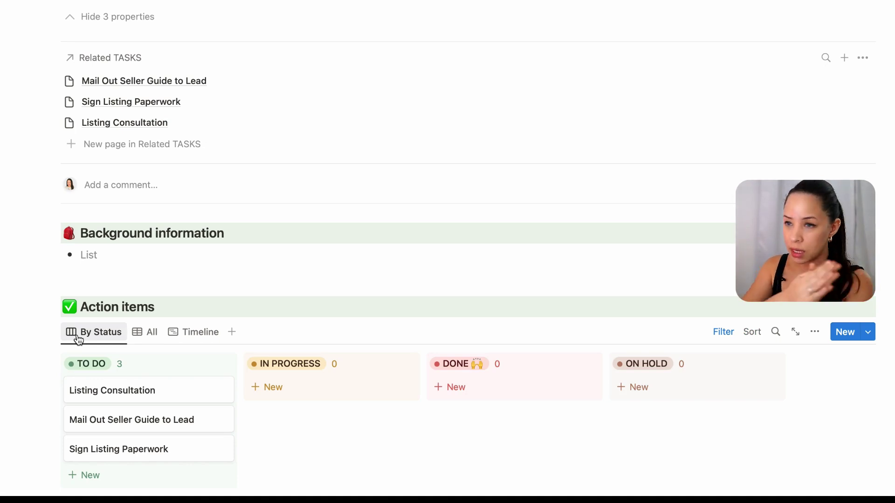
click(197, 335)
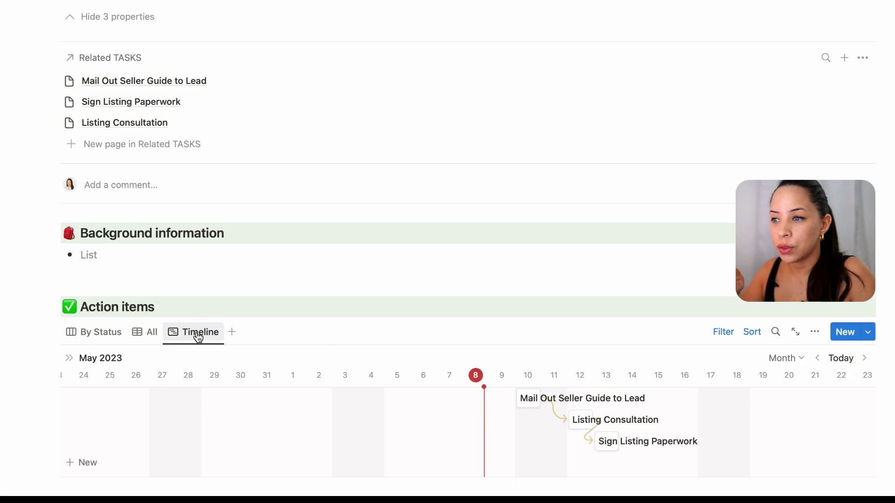
scroll(182, 345, down, 2)
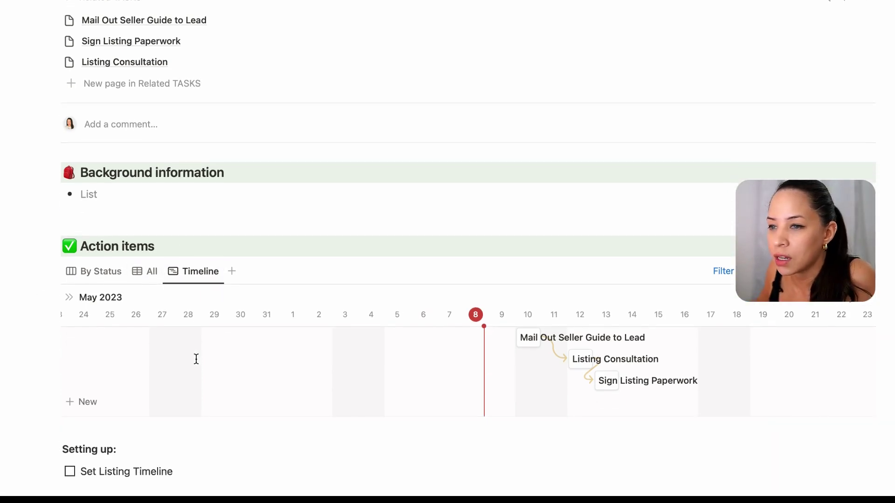
click(81, 275)
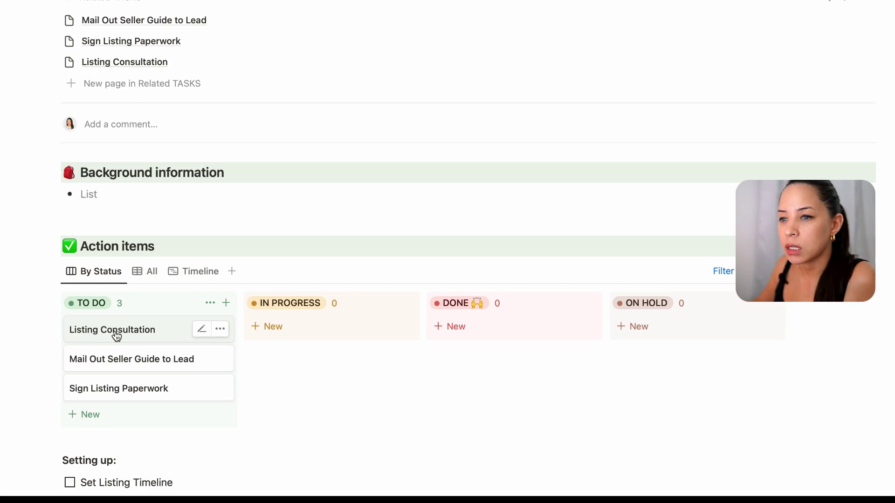
Switch the Action items to the Timeline view showing May 2023 tasks with dependency arrows.
click(146, 274)
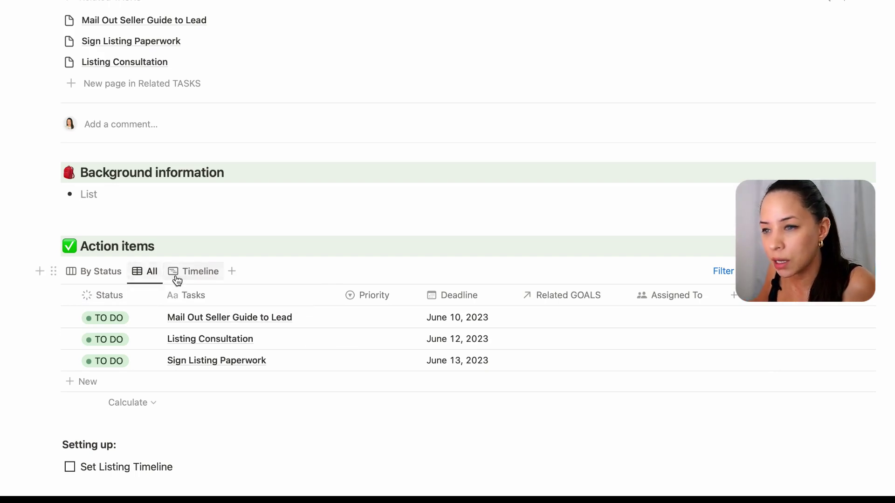
click(189, 278)
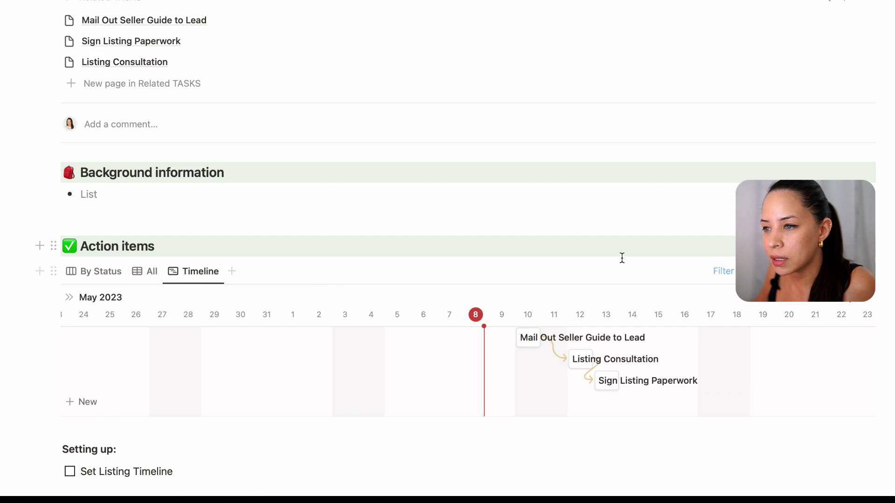
click(152, 272)
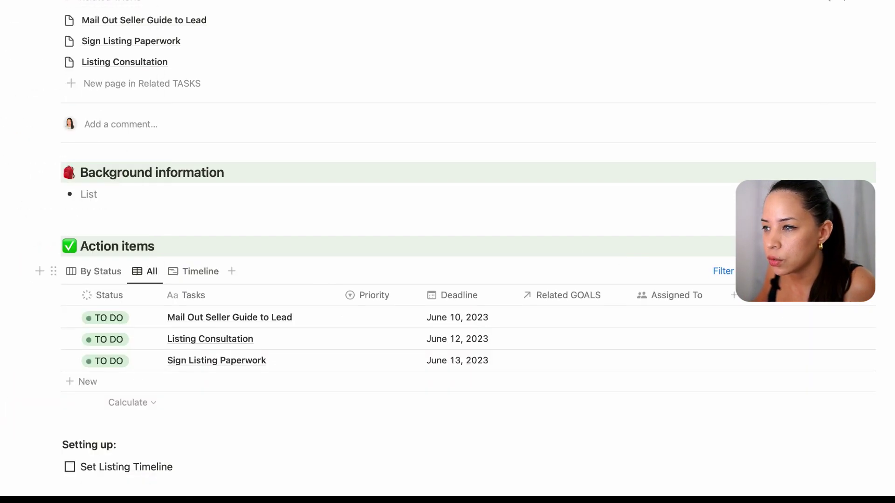
click(814, 272)
click(771, 114)
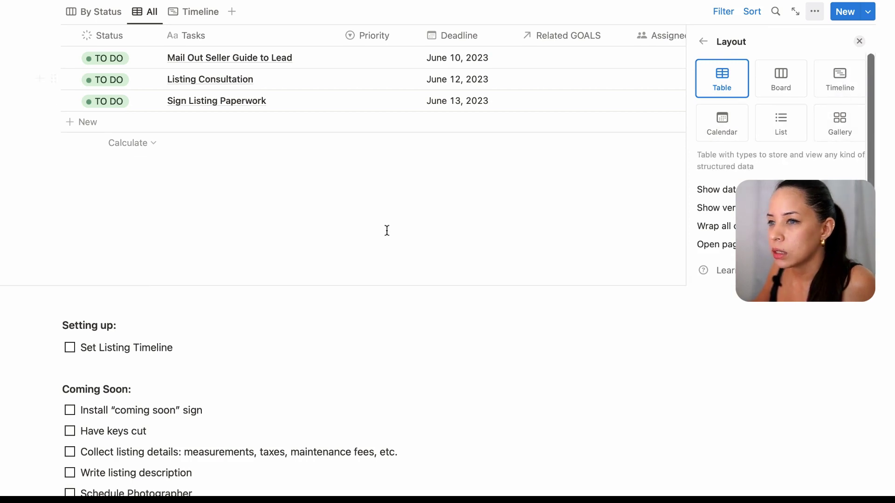
click(366, 243)
click(192, 11)
scroll(656, 325, up, 2)
scroll(655, 324, up, 1)
scroll(656, 325, up, 1)
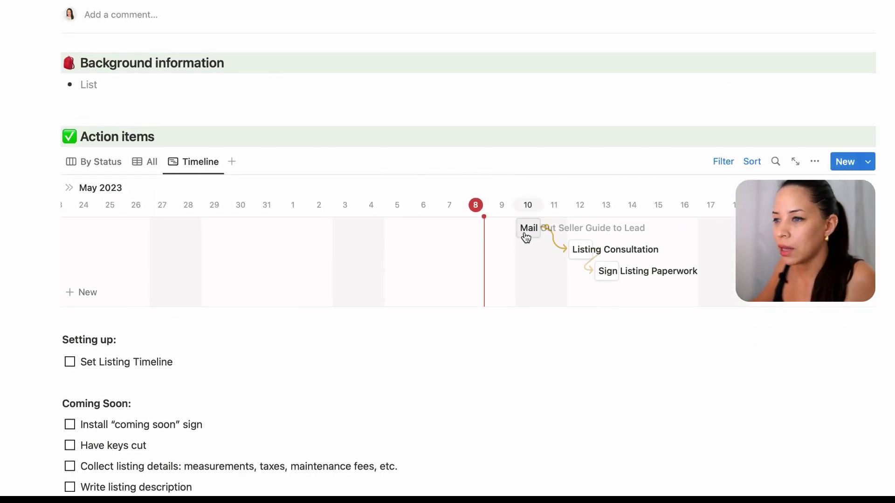
Bring up the delete control on a dependency arrow between the timeline tasks.
mouse_move(562, 252)
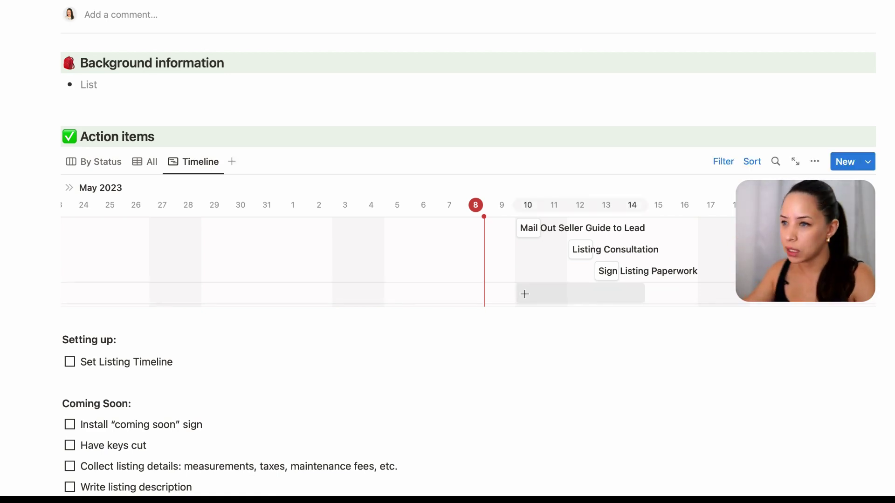
Add dependency arrows from Mail Out Seller Guide to Lead to Listing Consultation to Sign Listing Paperwork.
click(549, 233)
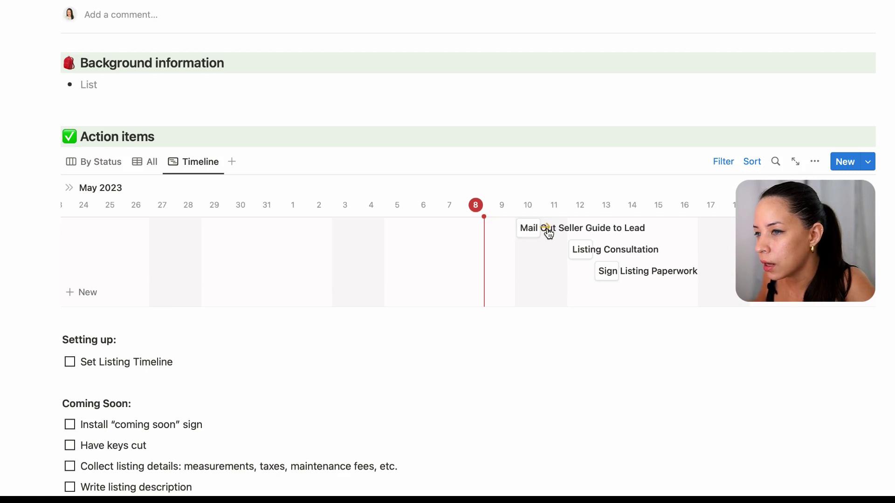
drag(563, 251, 572, 257)
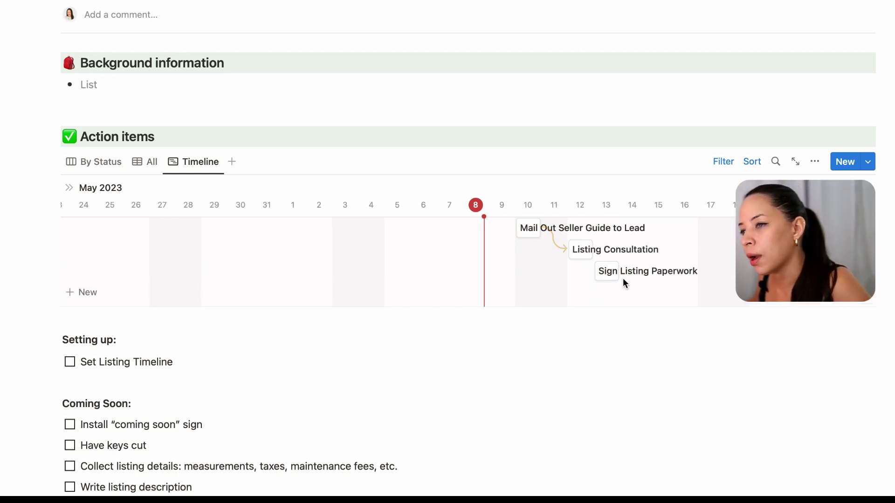
drag(600, 253, 591, 272)
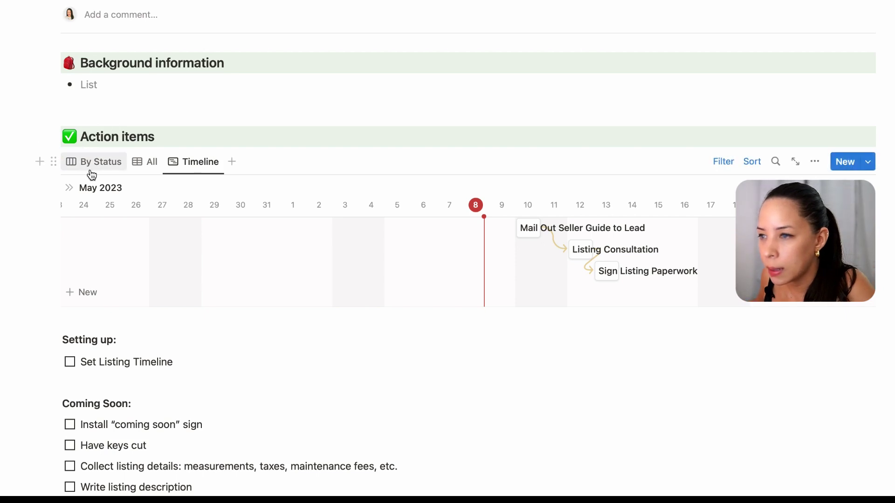
Peek at the Mail Out Seller Guide to Lead task's details.
click(530, 238)
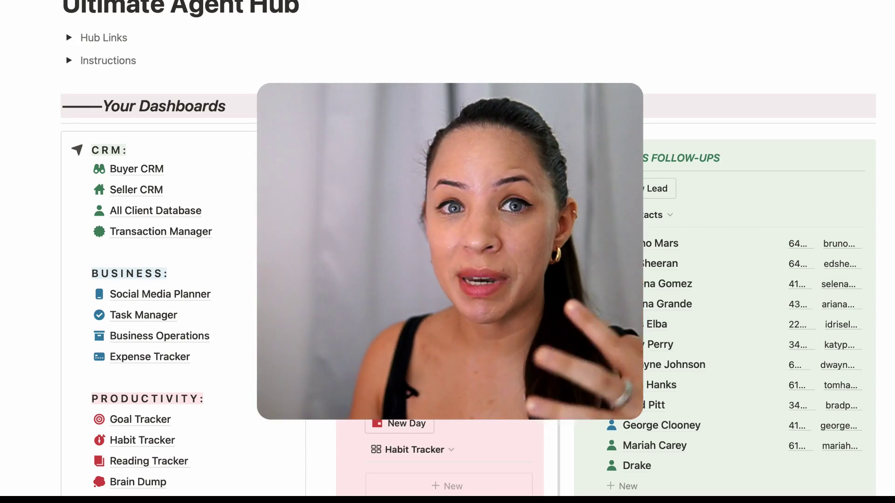
scroll(448, 280, up, 2)
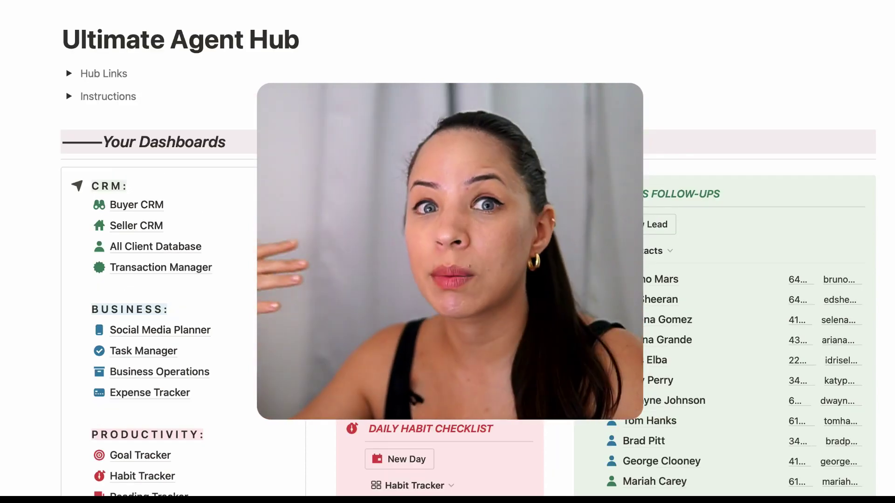